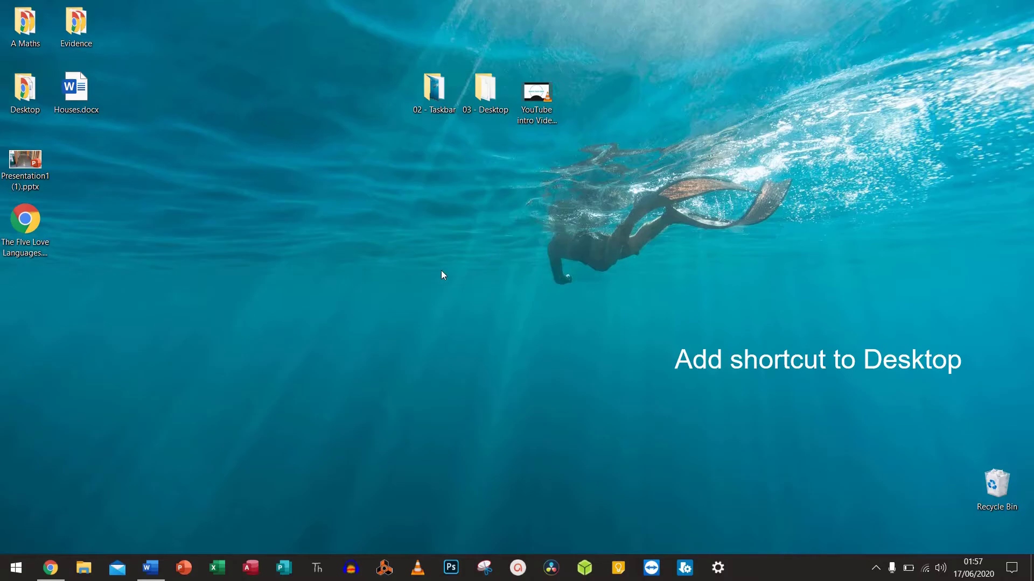
Add a desktop shortcut for Adobe Photoshop 2020 from the recently added apps.
click(16, 568)
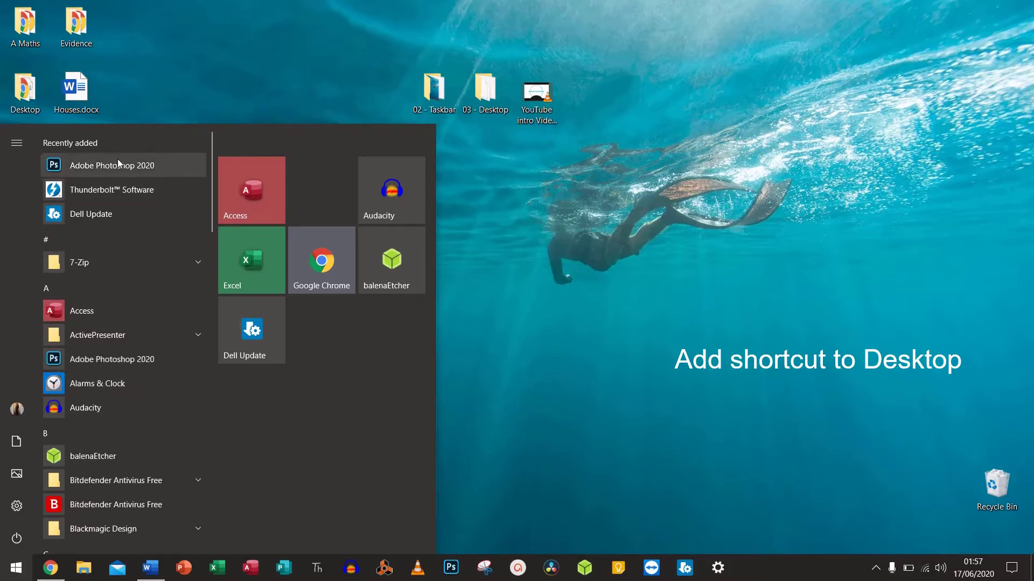
click(56, 168)
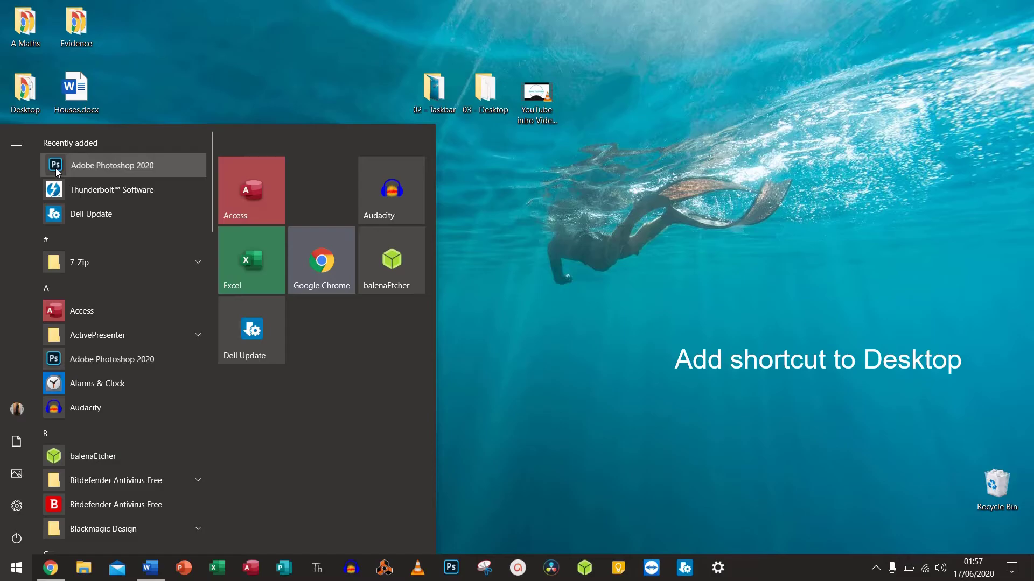
drag(56, 168, 163, 73)
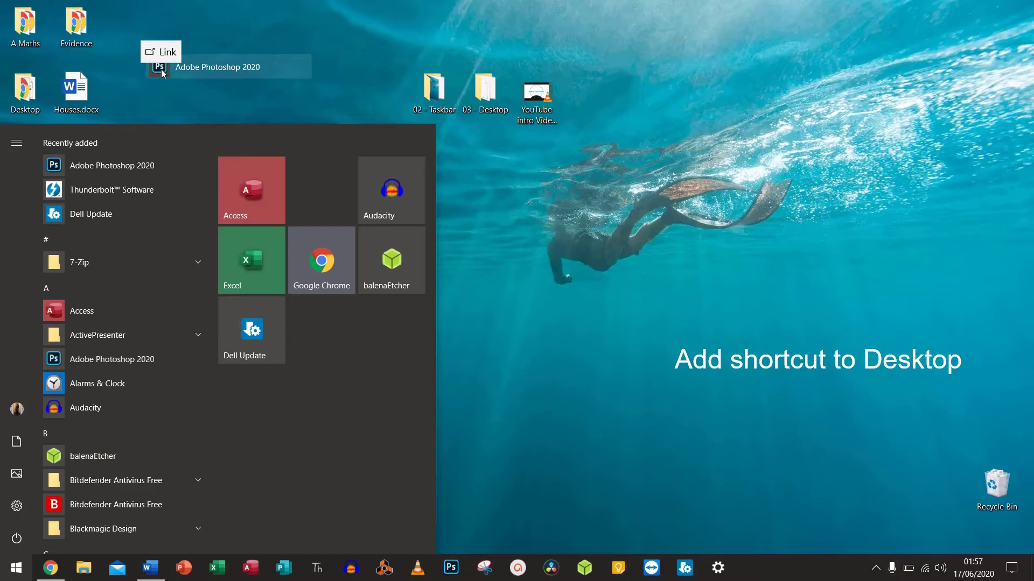
drag(163, 73, 160, 69)
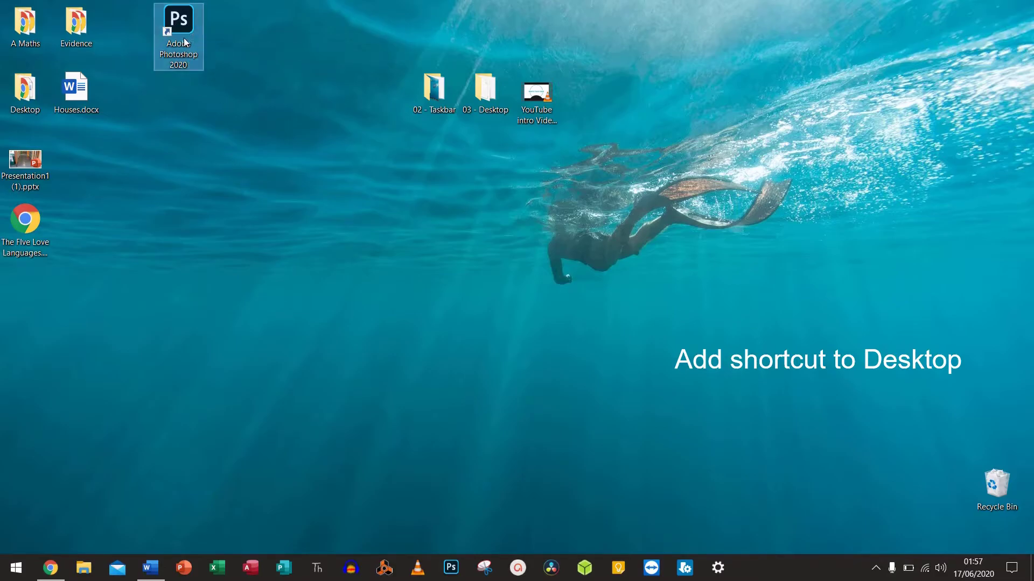
key(super)
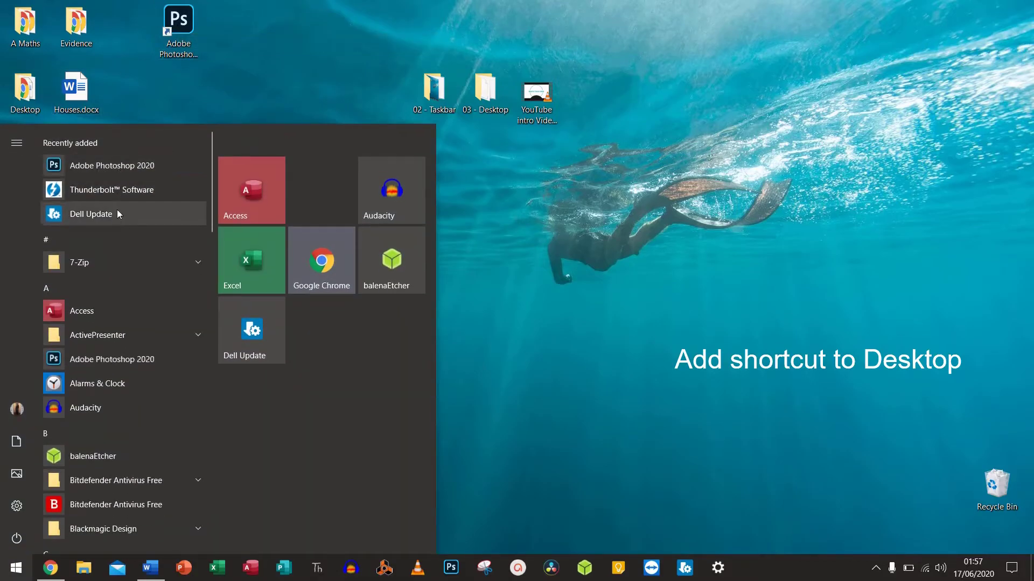
click(206, 79)
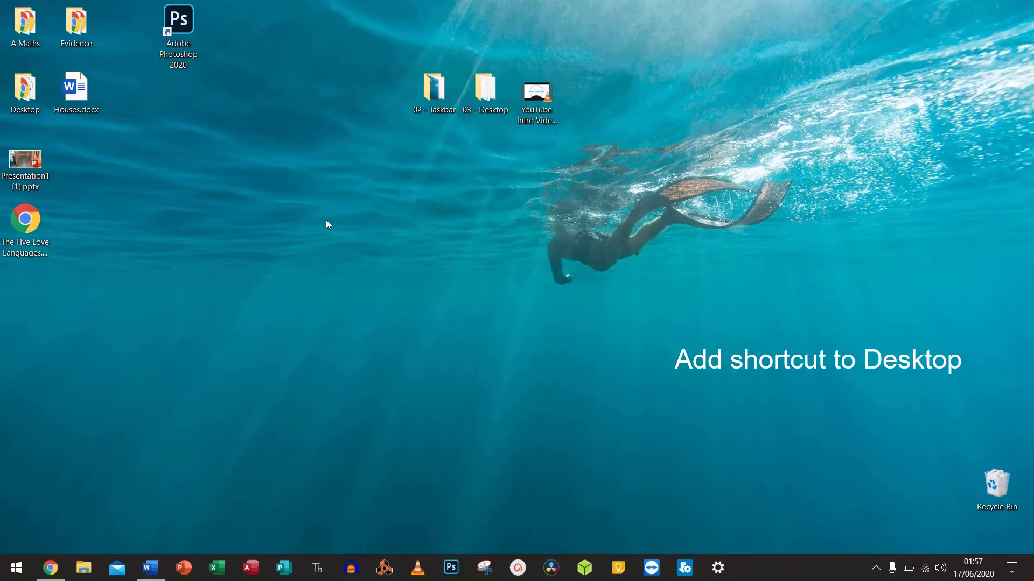
click(386, 372)
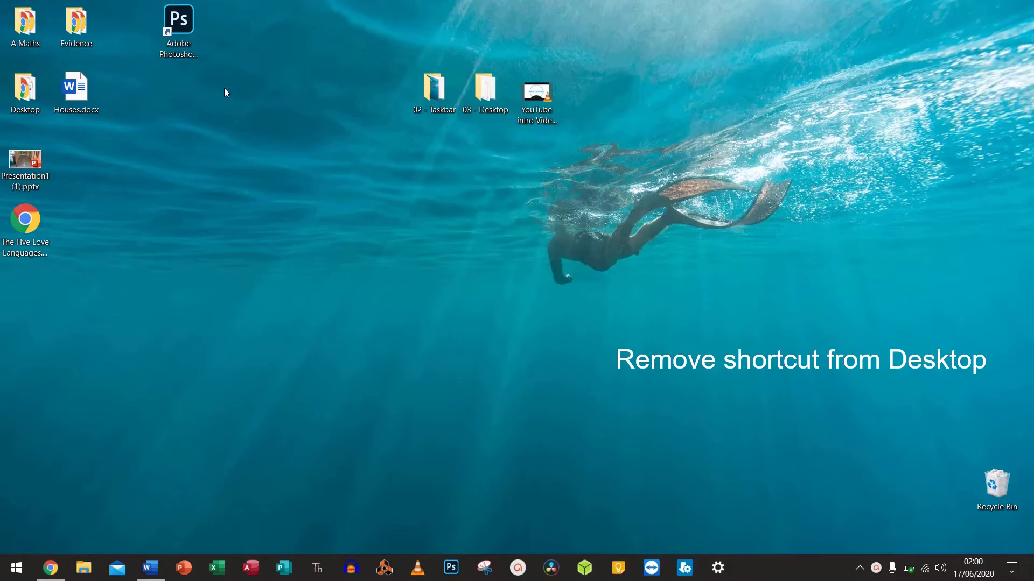
Delete the Adobe Photoshop 2020 shortcut from the desktop.
right_click(175, 21)
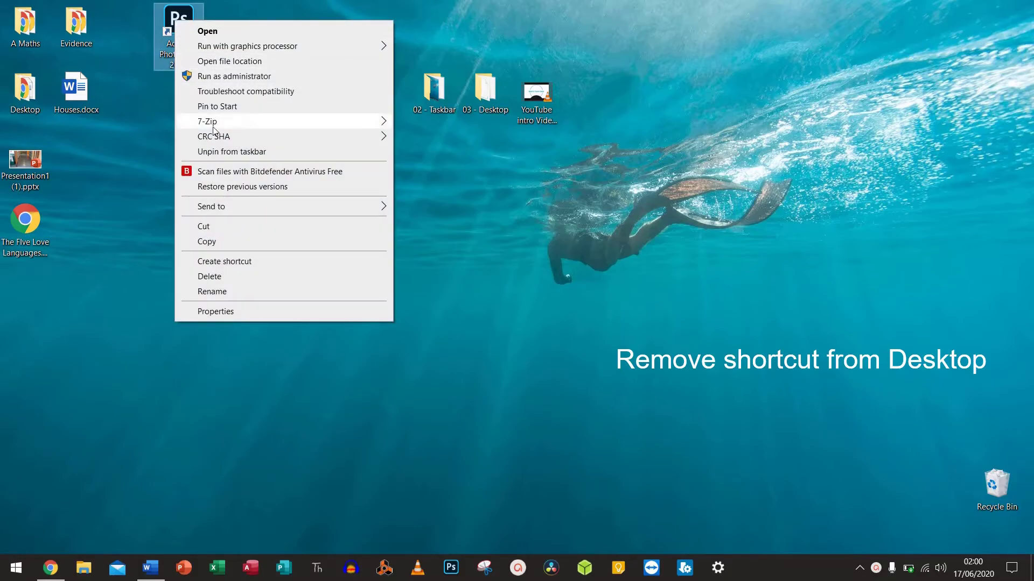
click(209, 276)
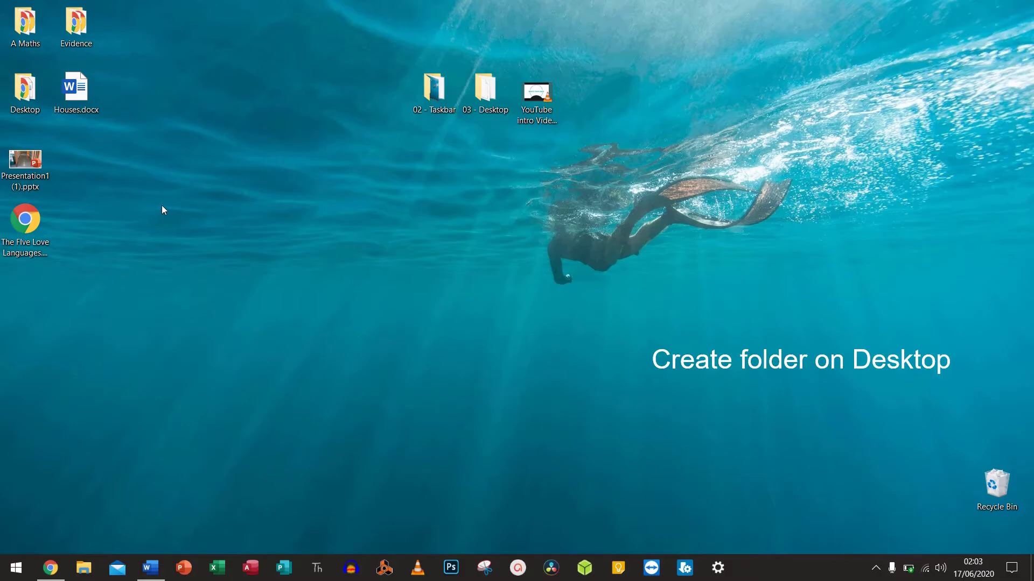
Create a new folder on the desktop and name it Math Exam.
right_click(78, 184)
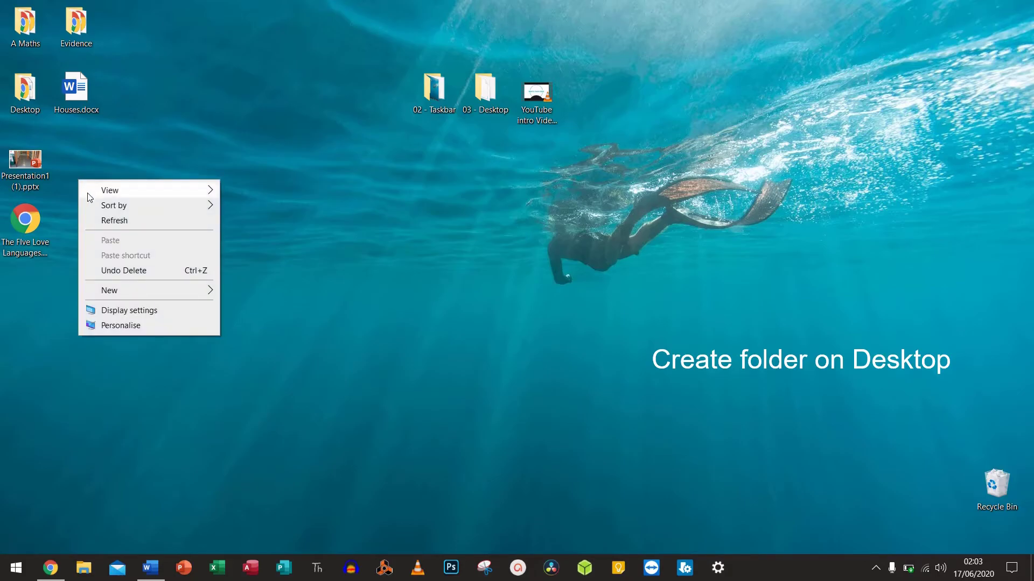
mouse_move(137, 293)
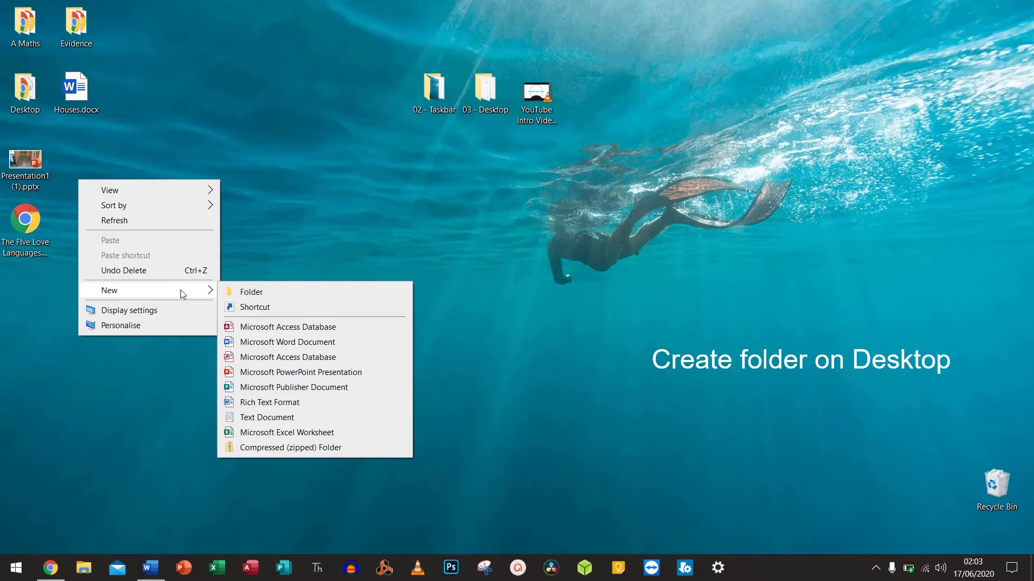
click(241, 291)
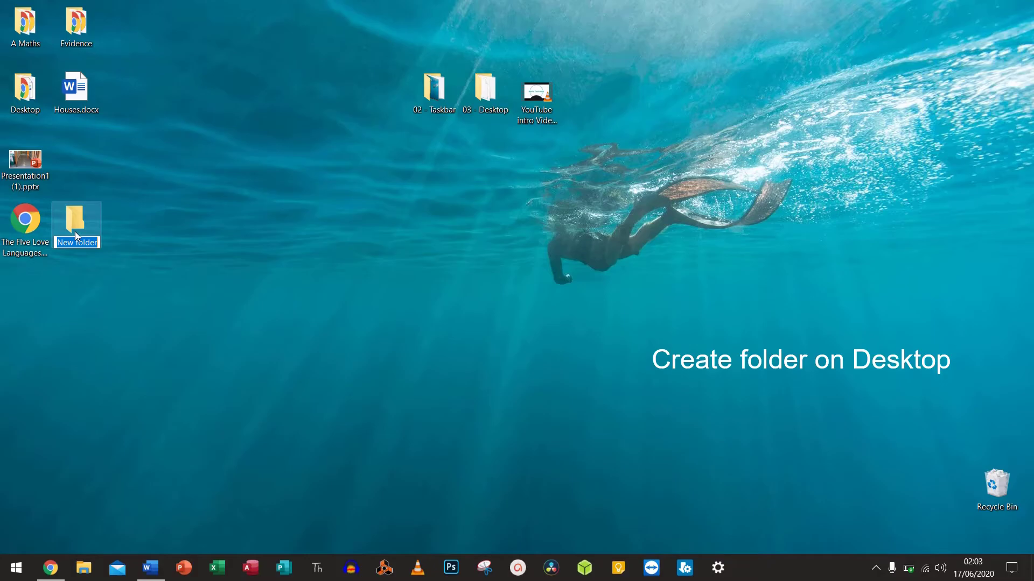
text(ths)
key(BackSpace)
key(Return)
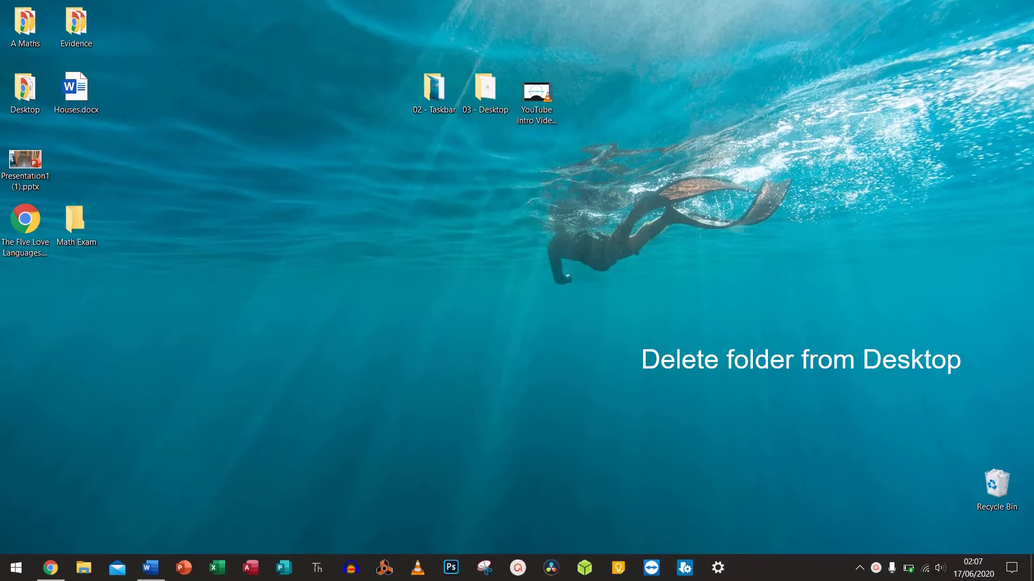
Delete the Math Exam folder from the desktop.
right_click(76, 220)
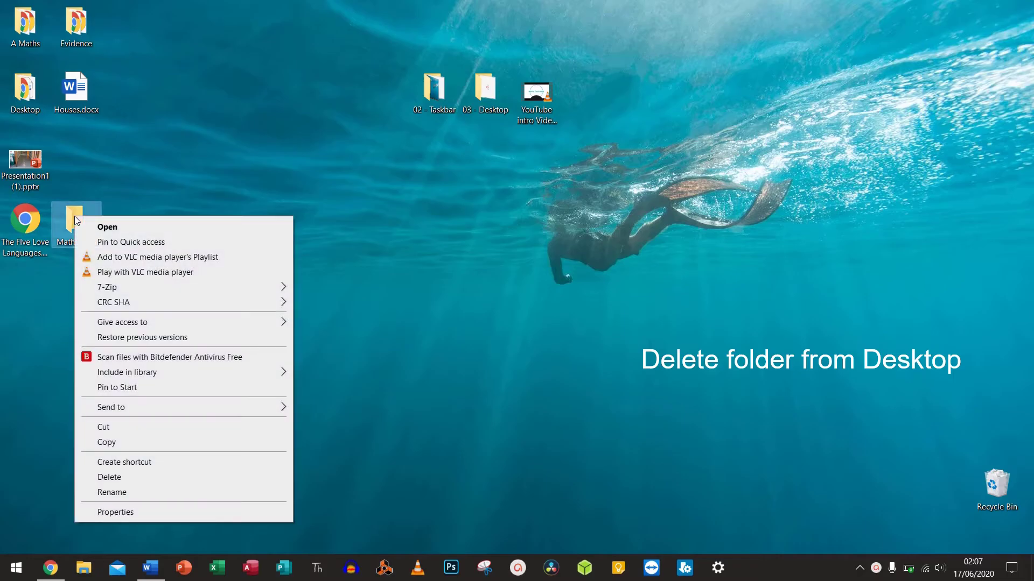
click(123, 478)
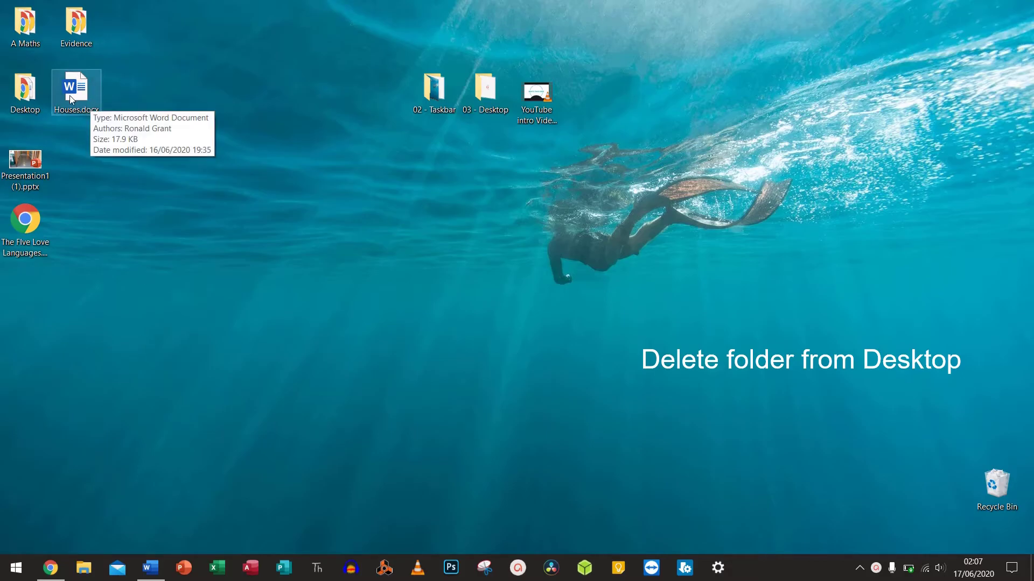
click(77, 80)
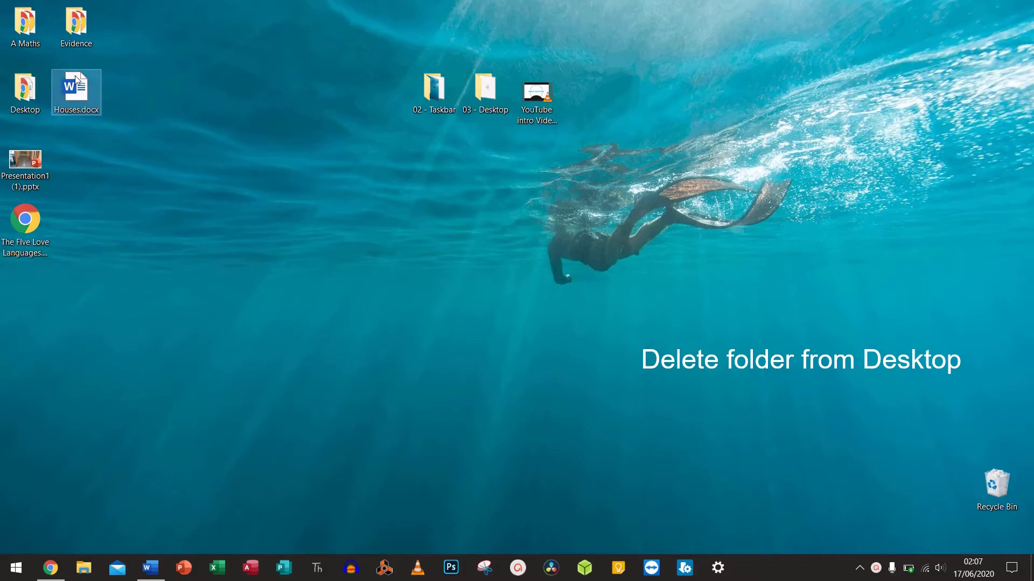
right_click(78, 81)
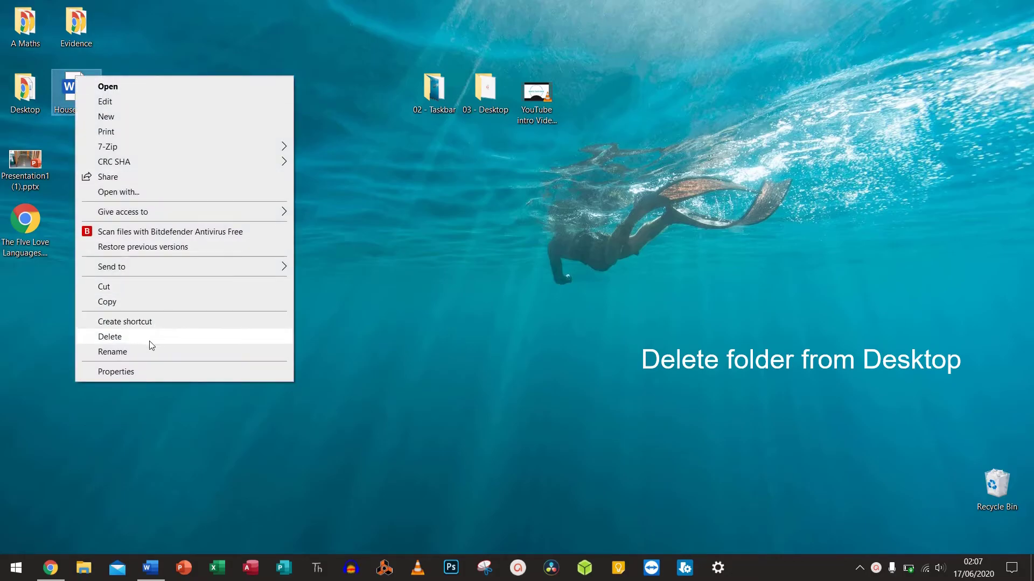
click(149, 403)
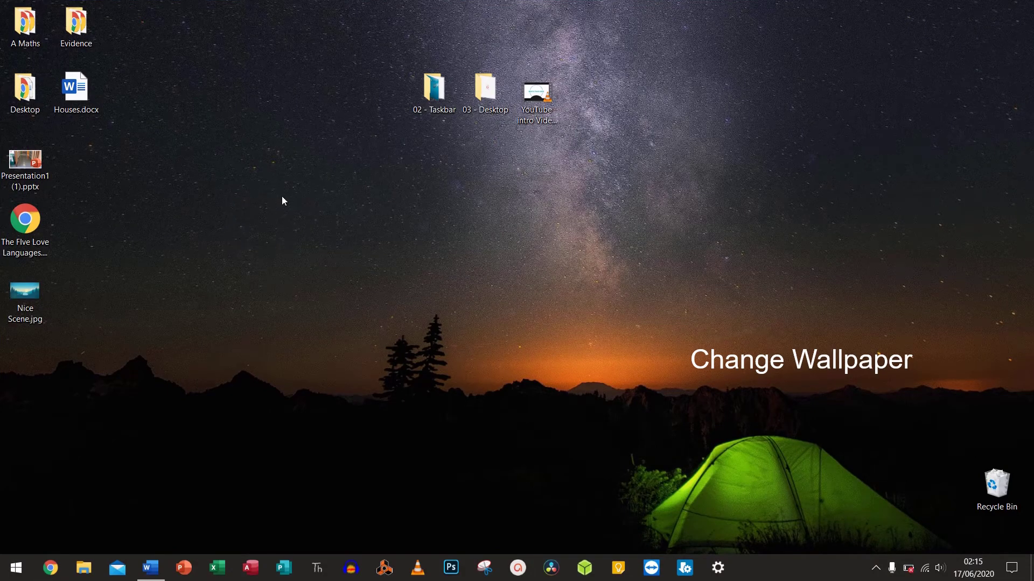
Open the background personalisation settings for the desktop.
right_click(225, 171)
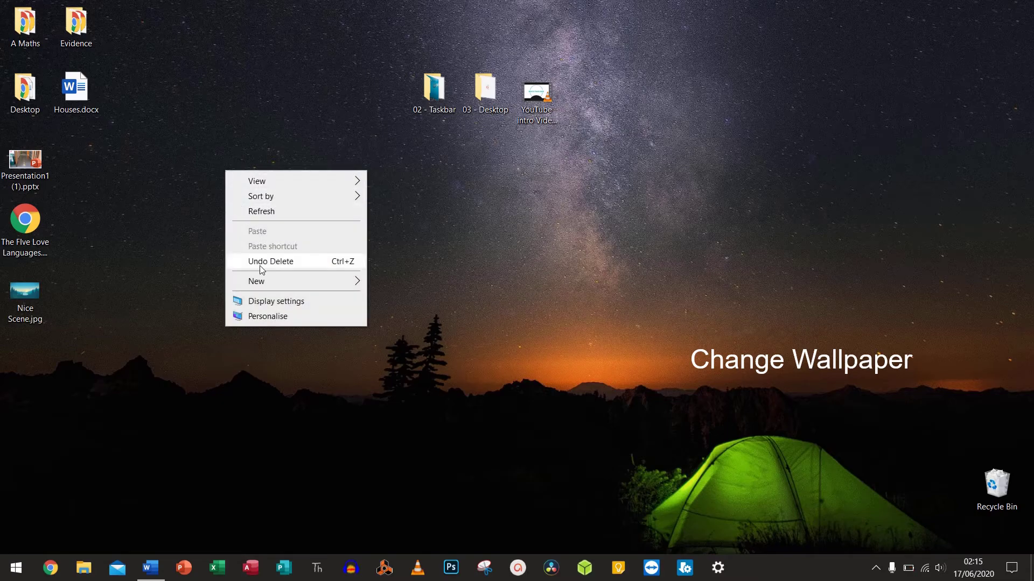
click(261, 317)
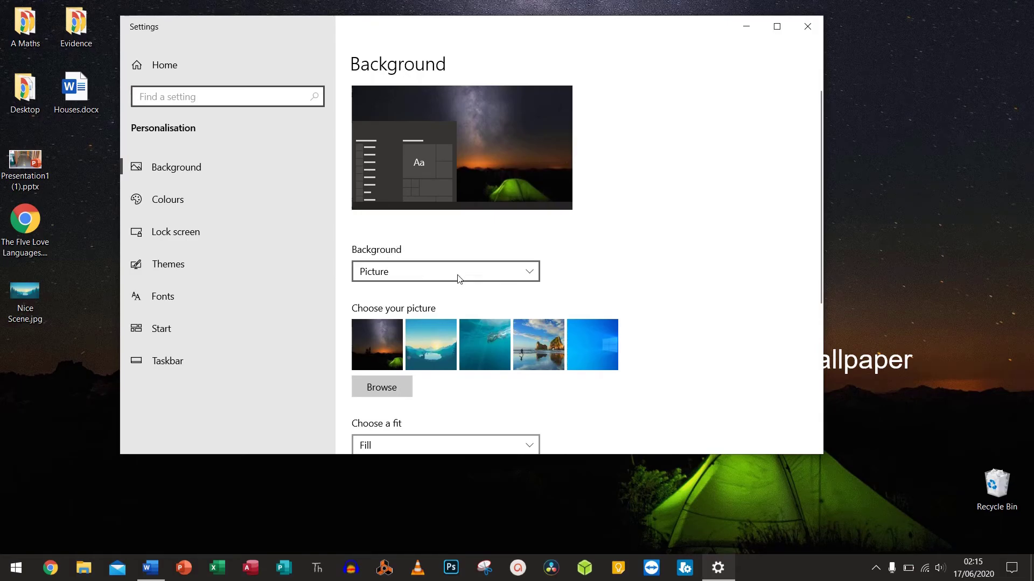
Try the Solid colour and Slideshow background types and return the background type to Picture.
click(530, 277)
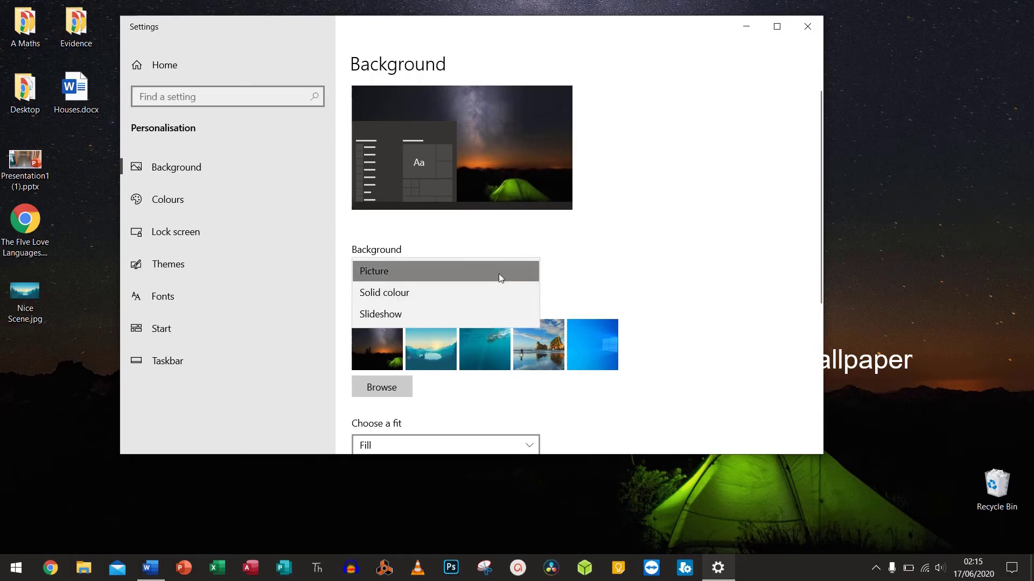
click(493, 271)
click(514, 272)
click(500, 291)
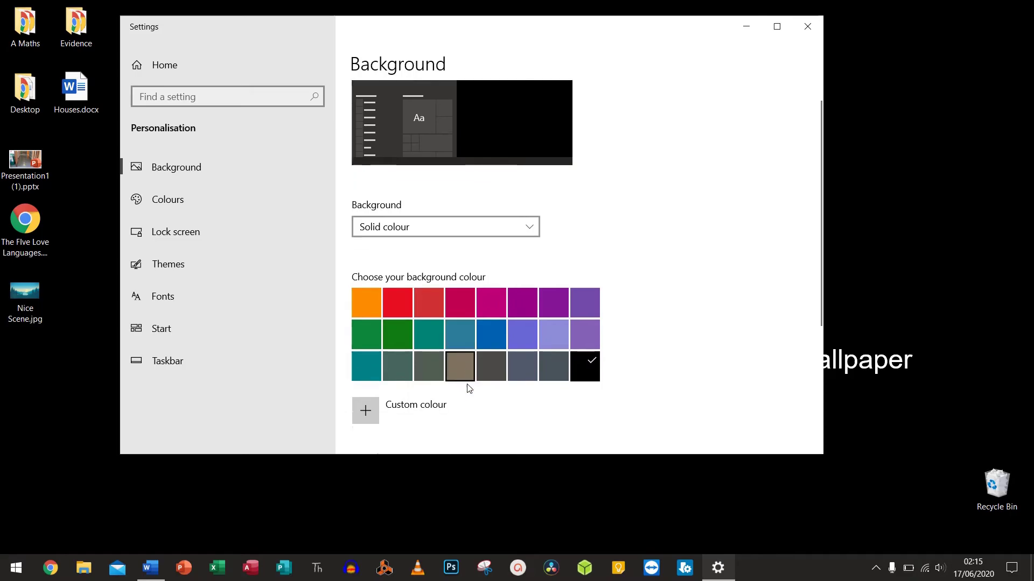
click(529, 271)
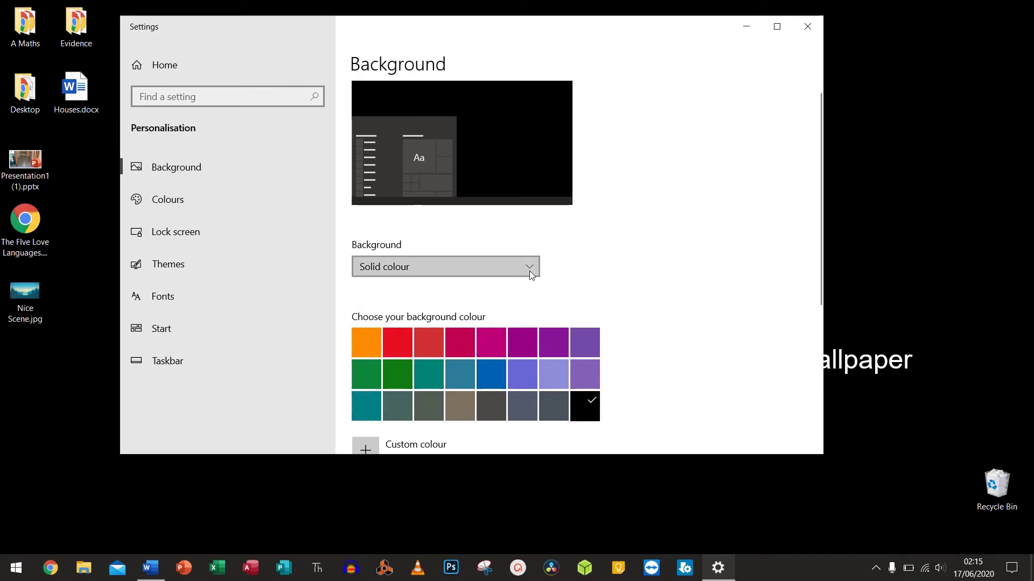
click(492, 291)
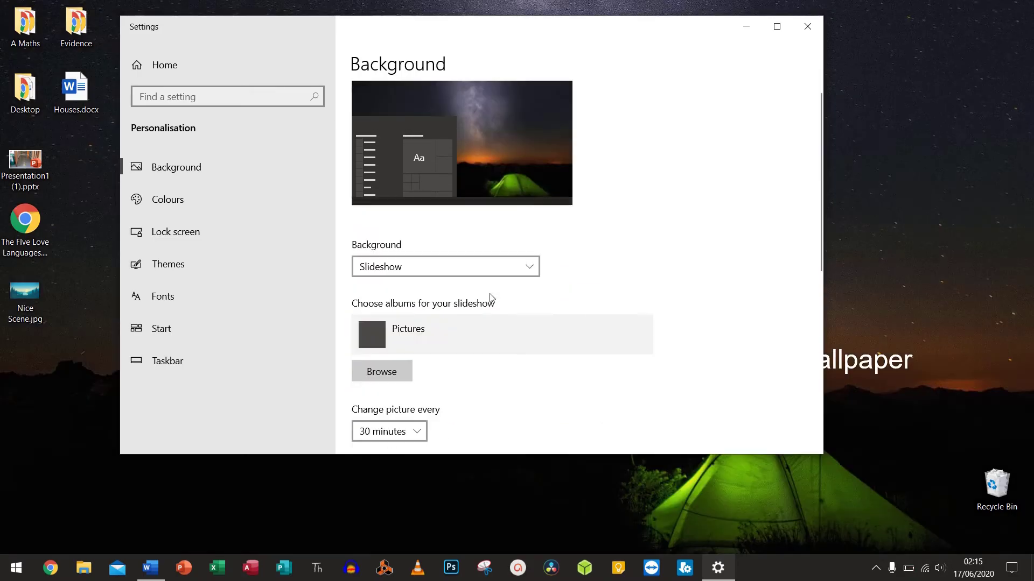
click(526, 275)
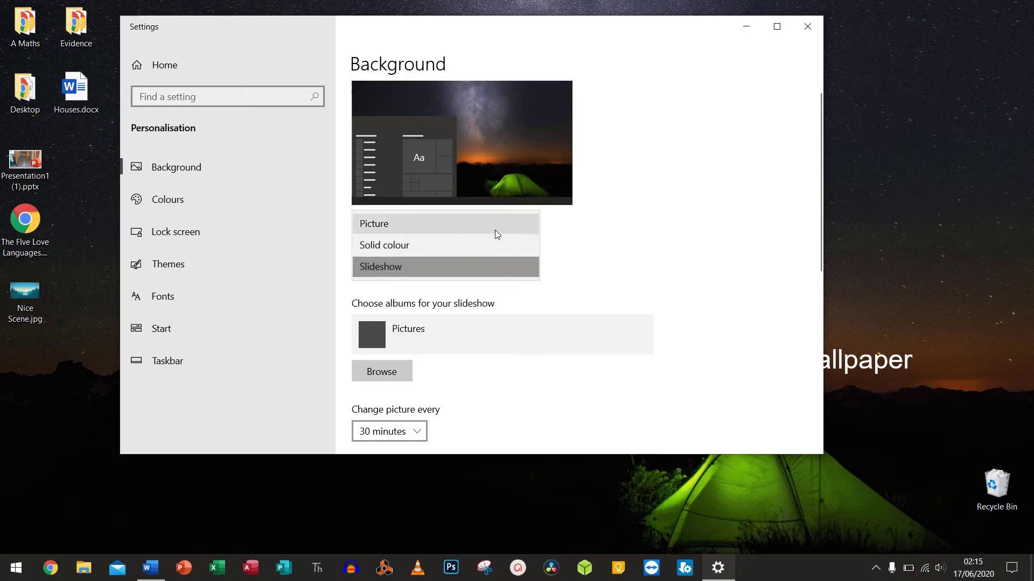
click(493, 224)
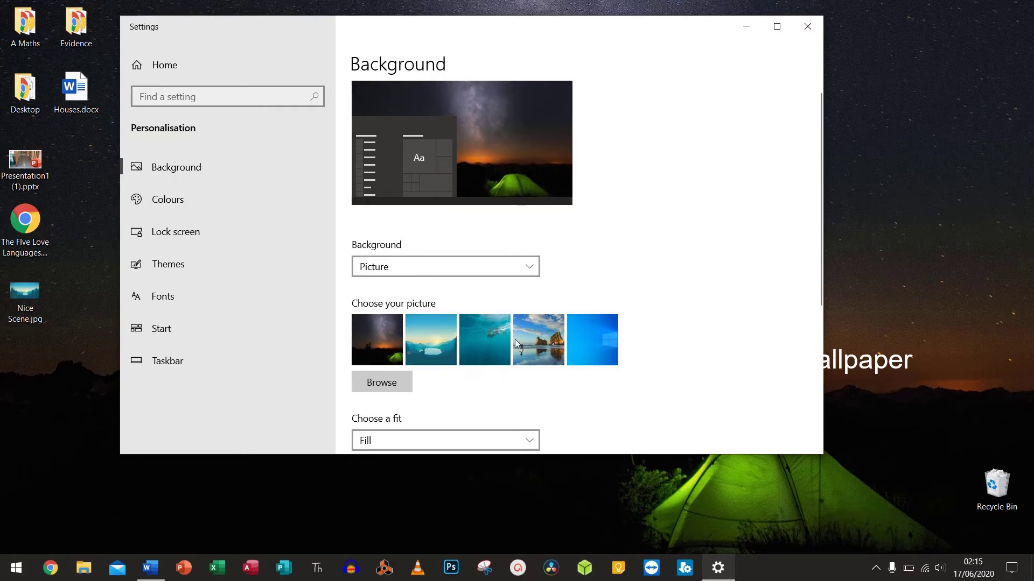
Set Nice Scene.jpg from the Desktop folder as the background picture and minimise the settings window.
click(367, 380)
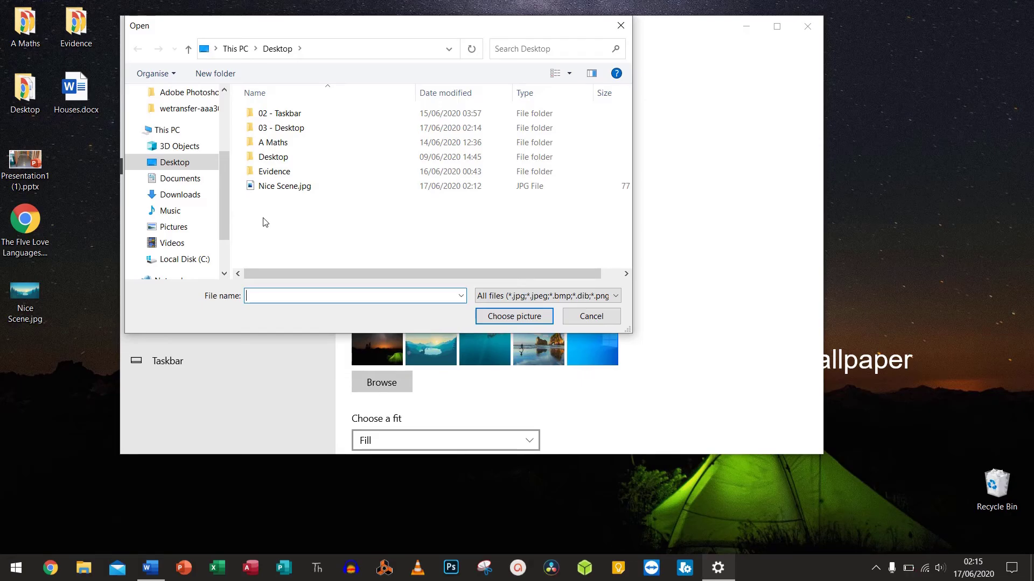
click(267, 188)
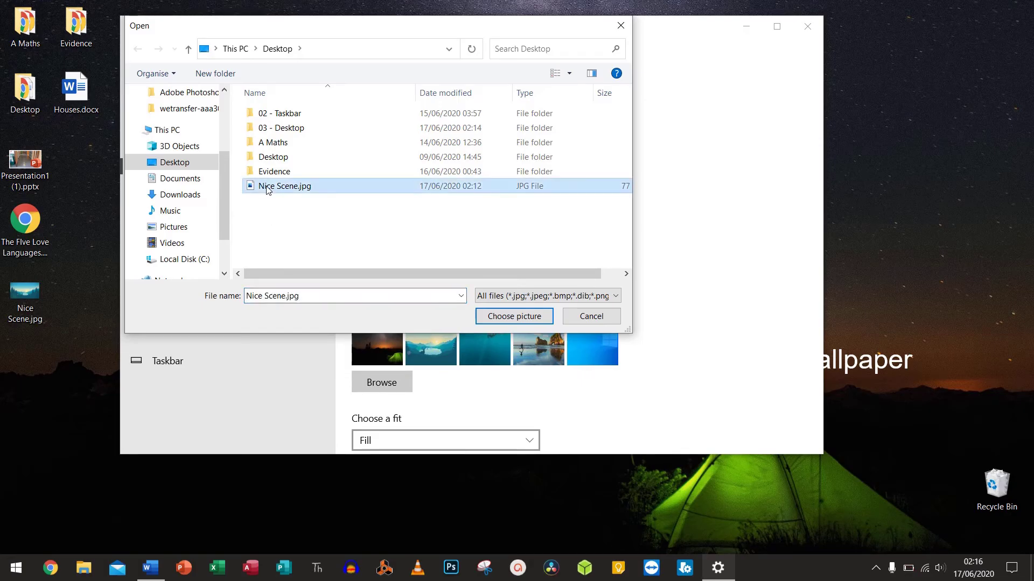
click(510, 316)
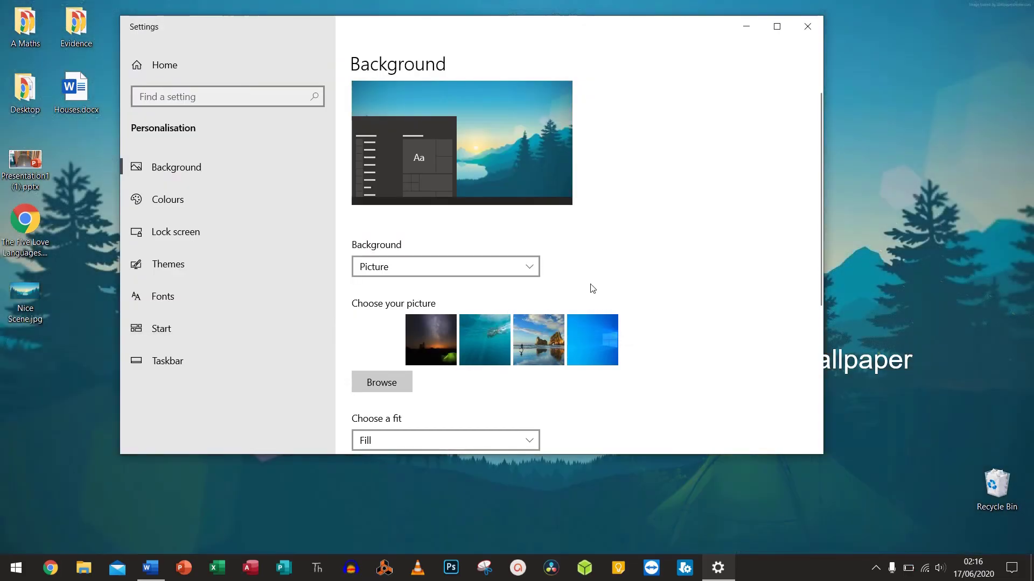
click(746, 26)
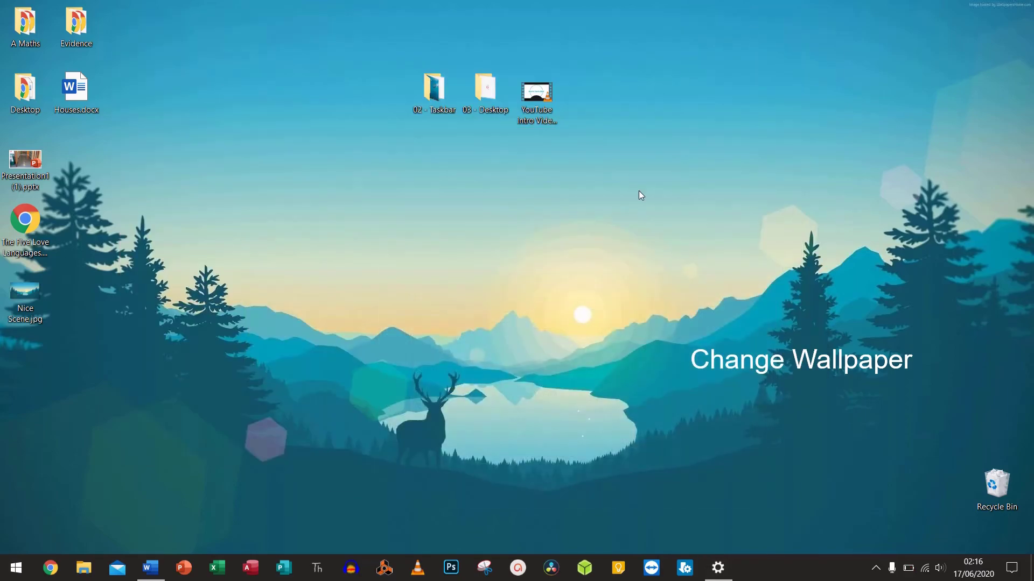